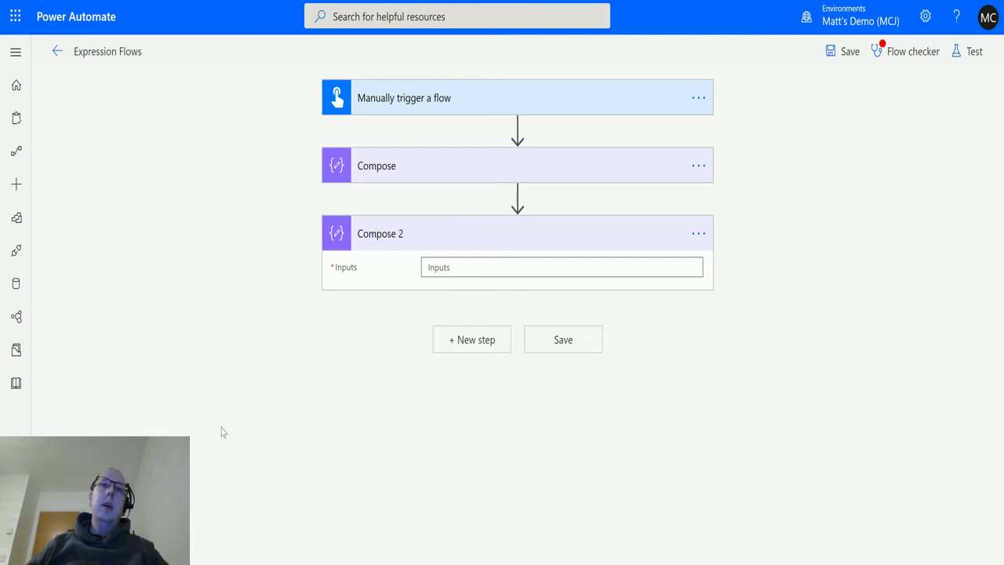
Inspect the first Compose's base64(triggerBody()?['text']) expression, then put the cursor in Compose 2's Inputs
{"action": "left_click", "coordinate": [456, 107]}
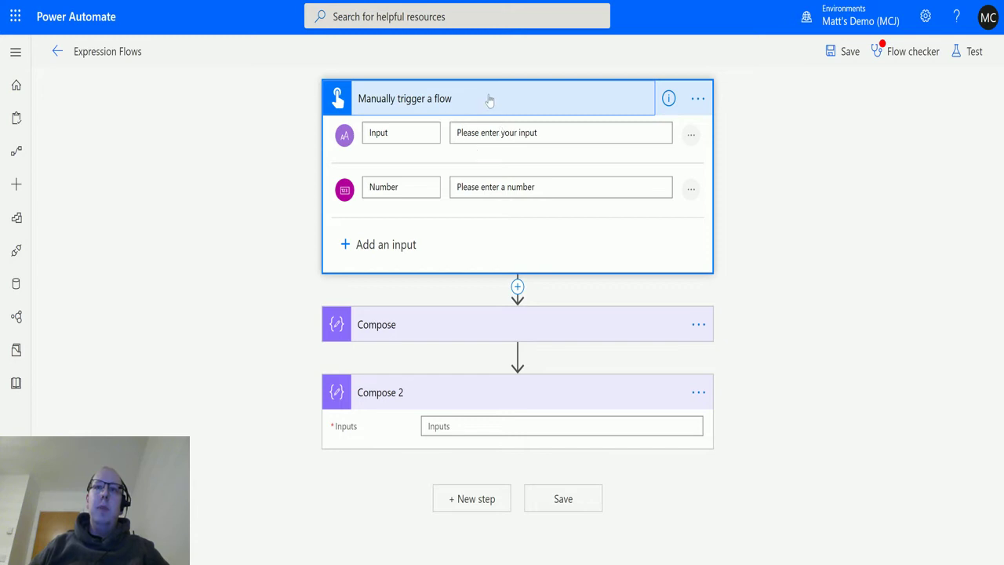
{"action": "left_click", "coordinate": [462, 96]}
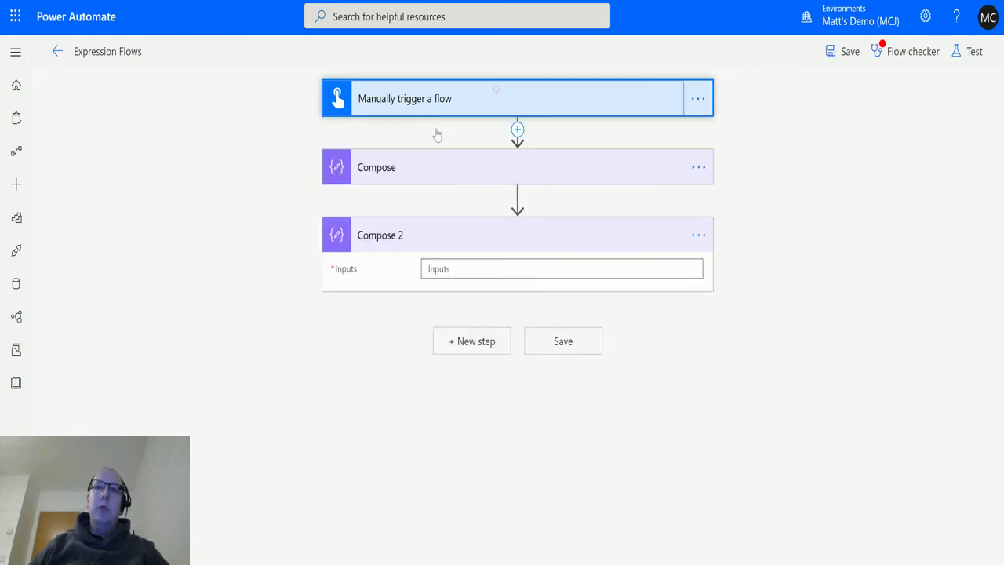
{"action": "left_click", "coordinate": [458, 173]}
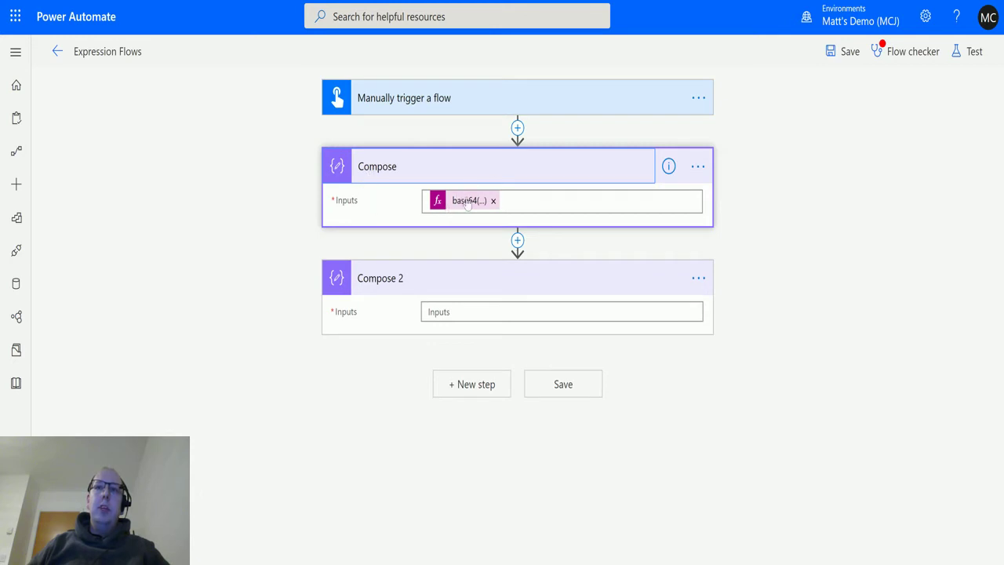
{"action": "left_click", "coordinate": [469, 201]}
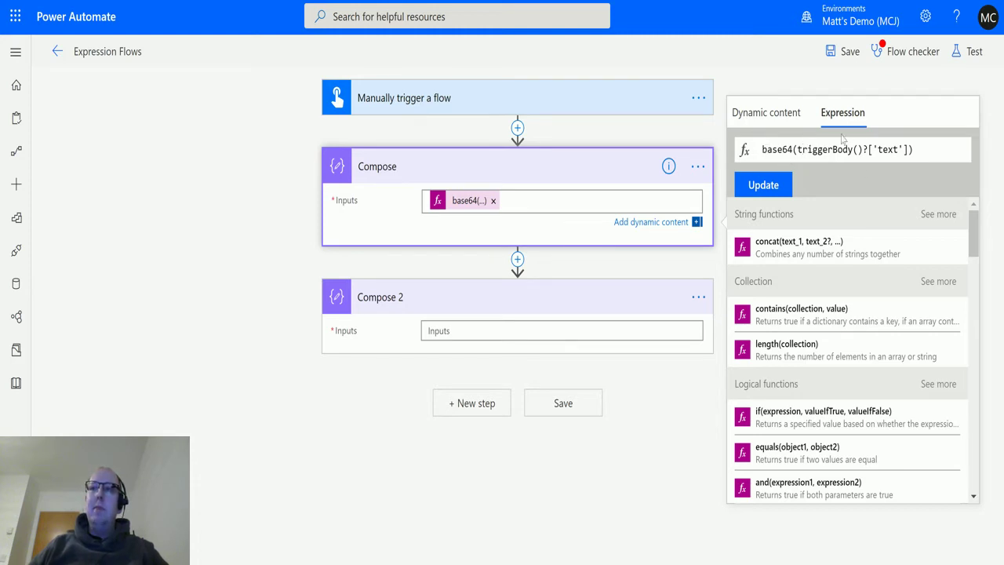
{"action": "left_click", "coordinate": [463, 330]}
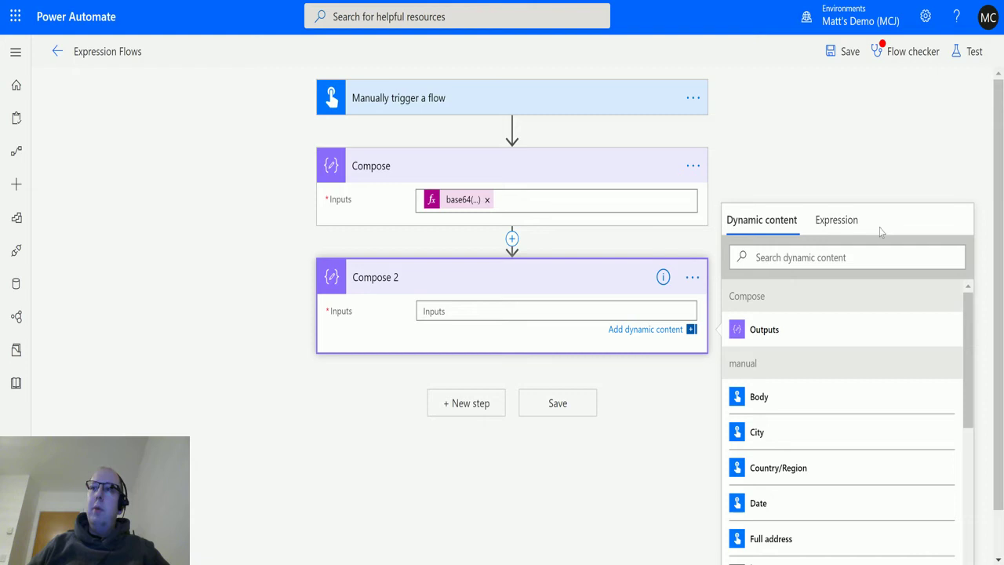
Enter the expression base64ToString(outputs('Compose')) as Compose 2's Inputs
{"action": "left_click", "coordinate": [843, 225]}
{"action": "scroll", "coordinate": [916, 258], "scroll_direction": "down", "scroll_amount": 3}
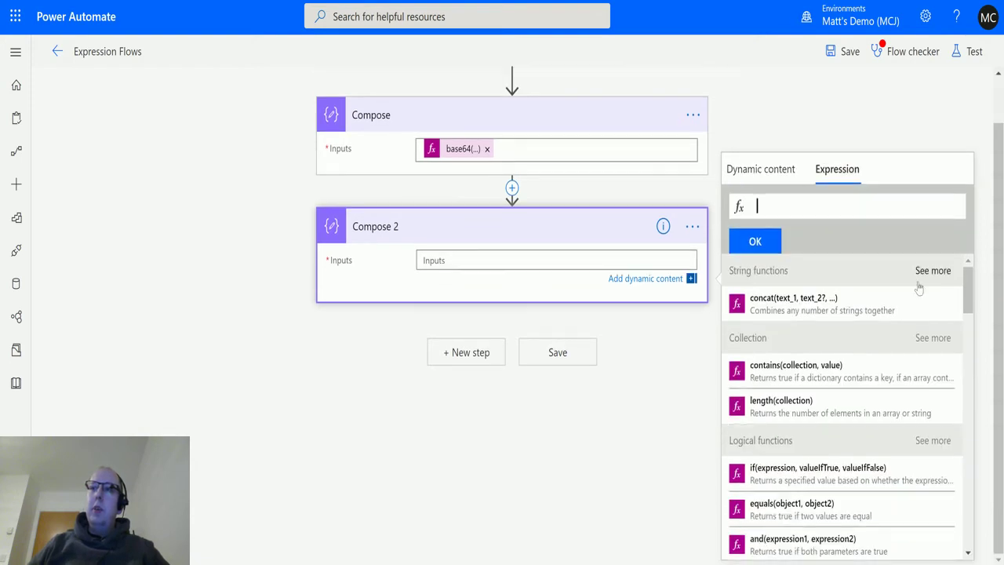
{"action": "scroll", "coordinate": [916, 300], "scroll_direction": "down", "scroll_amount": 3}
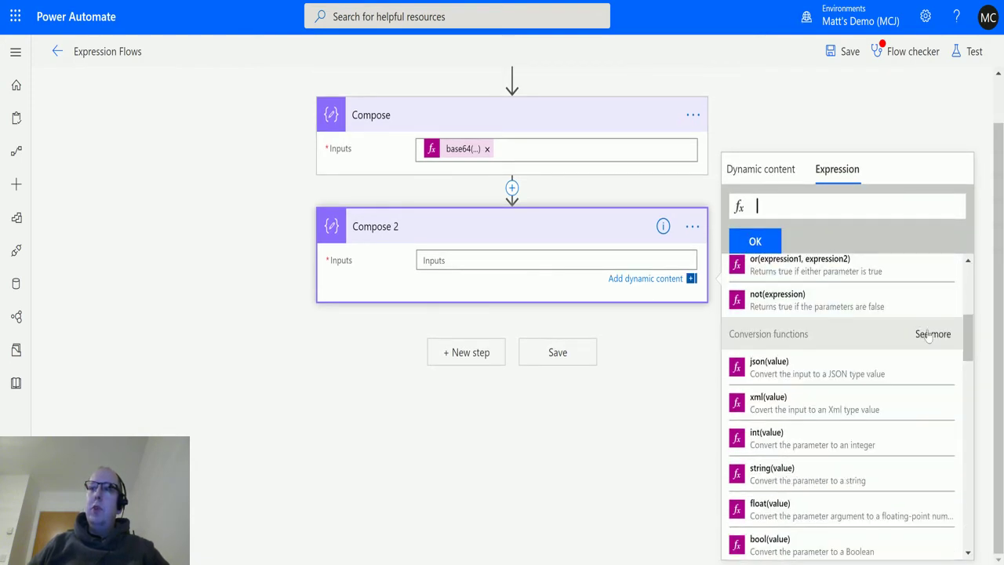
{"action": "left_click", "coordinate": [931, 334]}
{"action": "scroll", "coordinate": [879, 335], "scroll_direction": "down", "scroll_amount": 2}
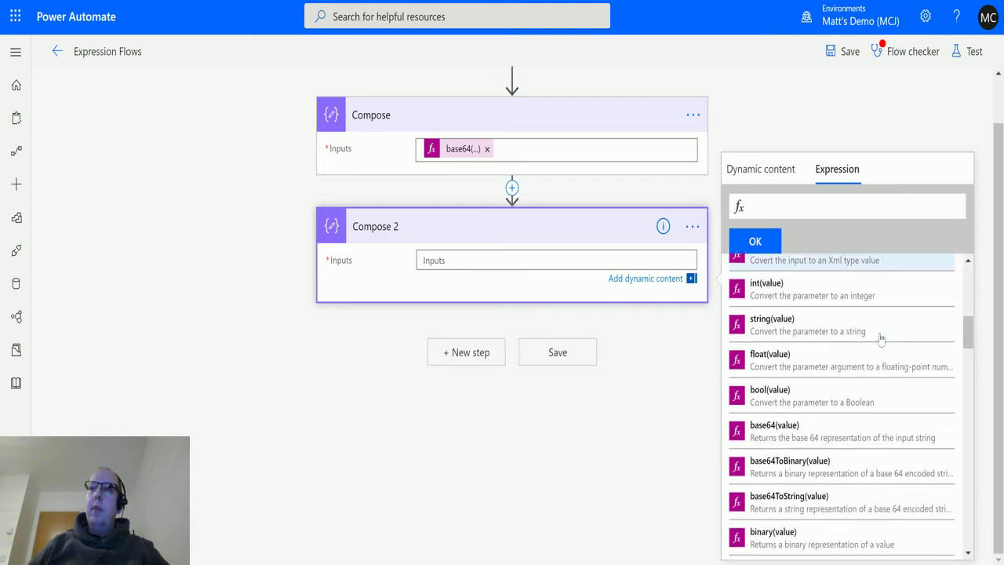
{"action": "scroll", "coordinate": [841, 331], "scroll_direction": "down", "scroll_amount": 1}
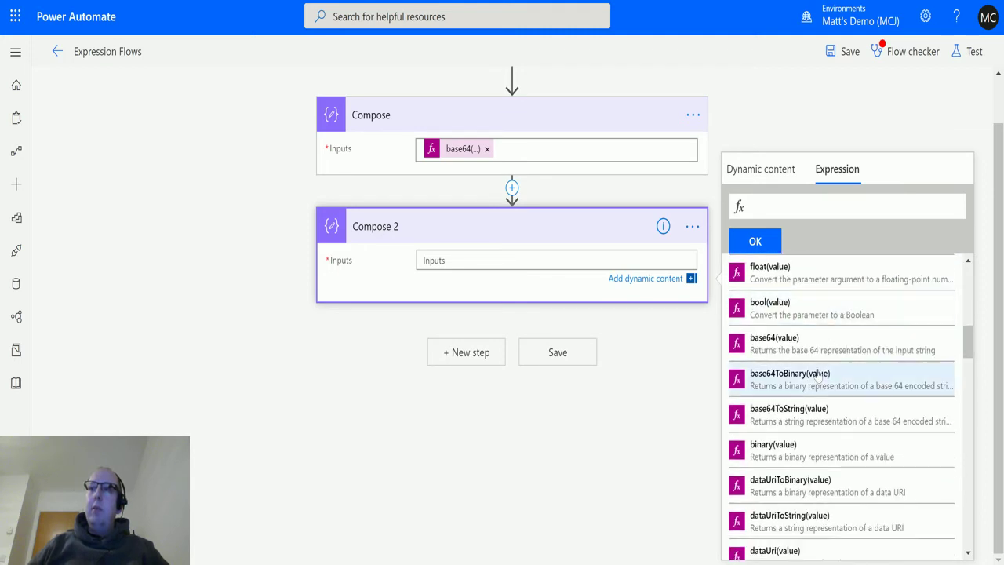
{"action": "left_click", "coordinate": [784, 416]}
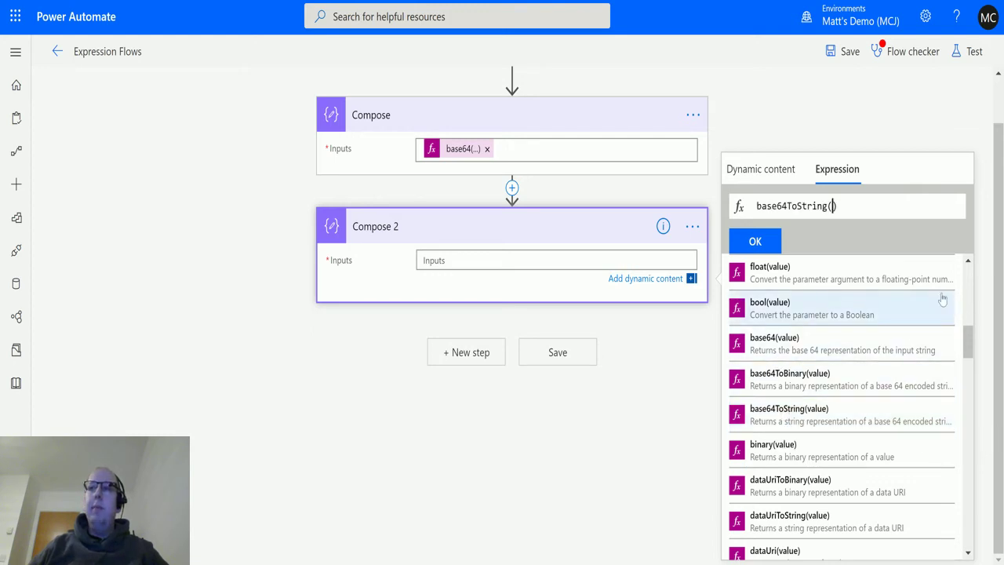
{"action": "left_click", "coordinate": [775, 169]}
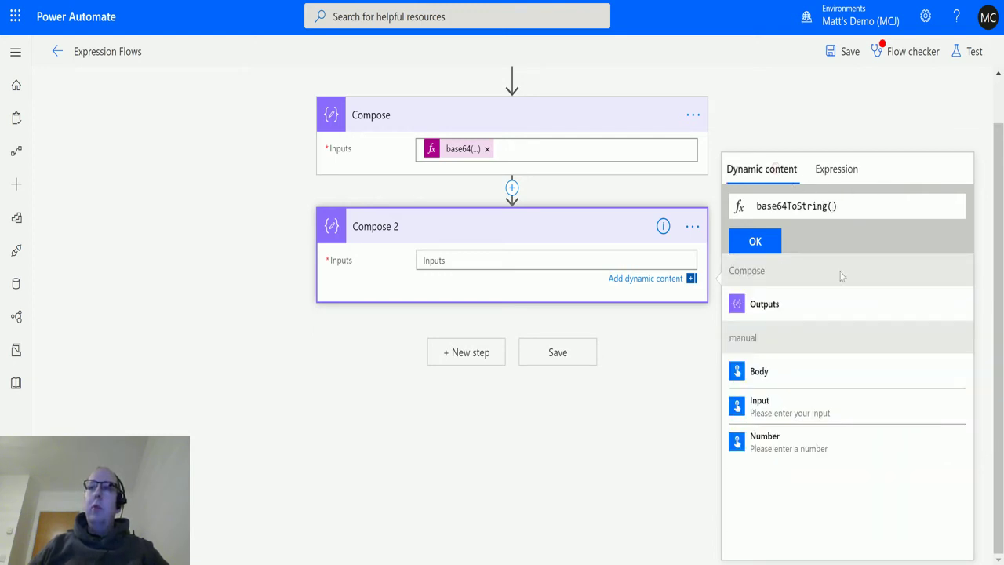
{"action": "left_click", "coordinate": [773, 311]}
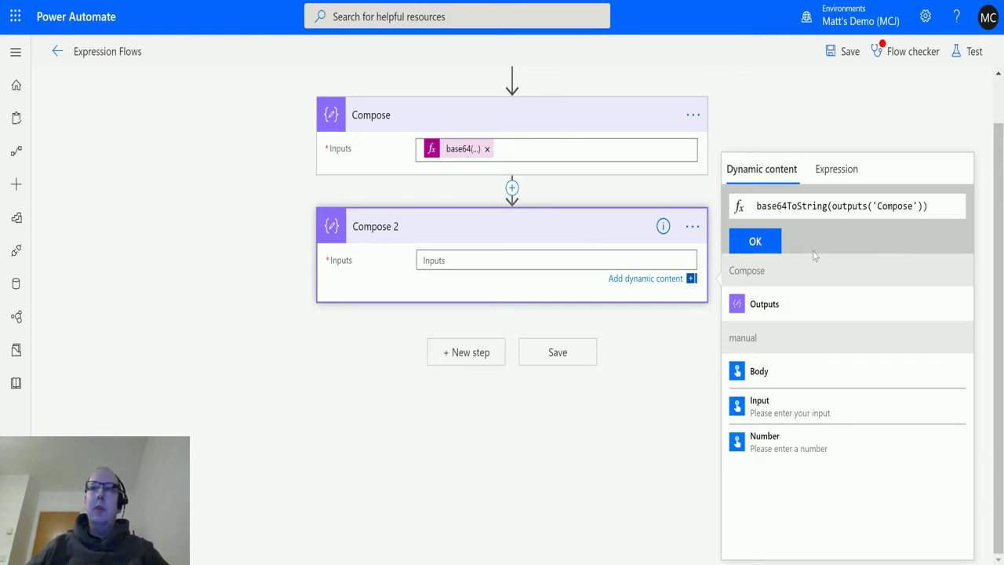
{"action": "left_click", "coordinate": [755, 241]}
Run a manual test of the flow with the input 'Hello there'
{"action": "left_click", "coordinate": [632, 421]}
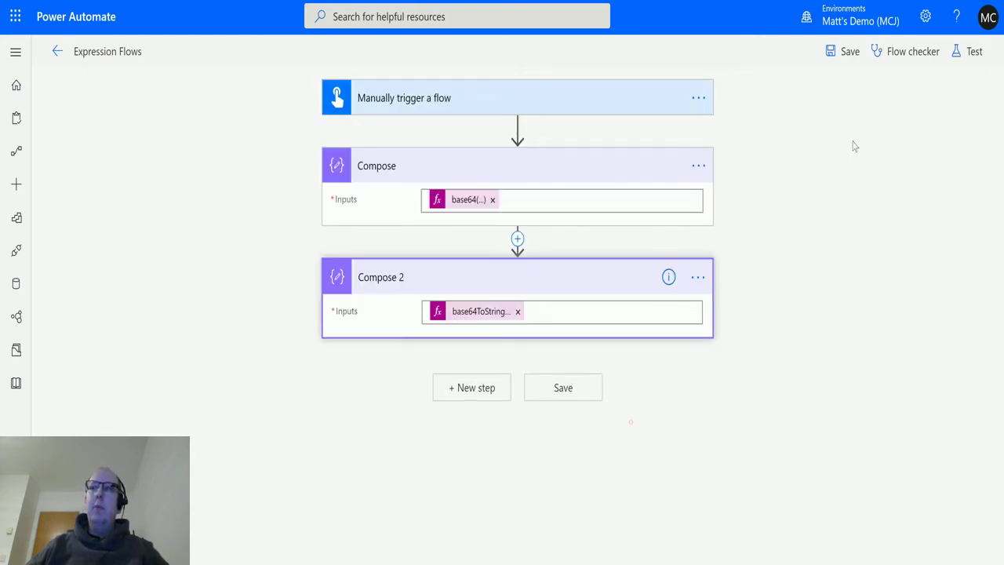
{"action": "left_click", "coordinate": [965, 51]}
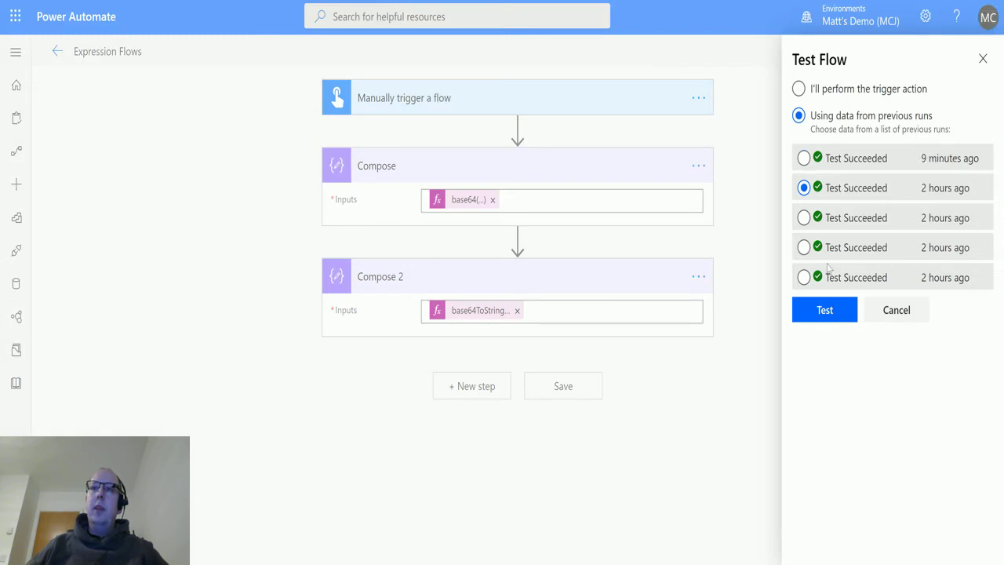
{"action": "left_click", "coordinate": [815, 93]}
{"action": "left_click", "coordinate": [834, 157]}
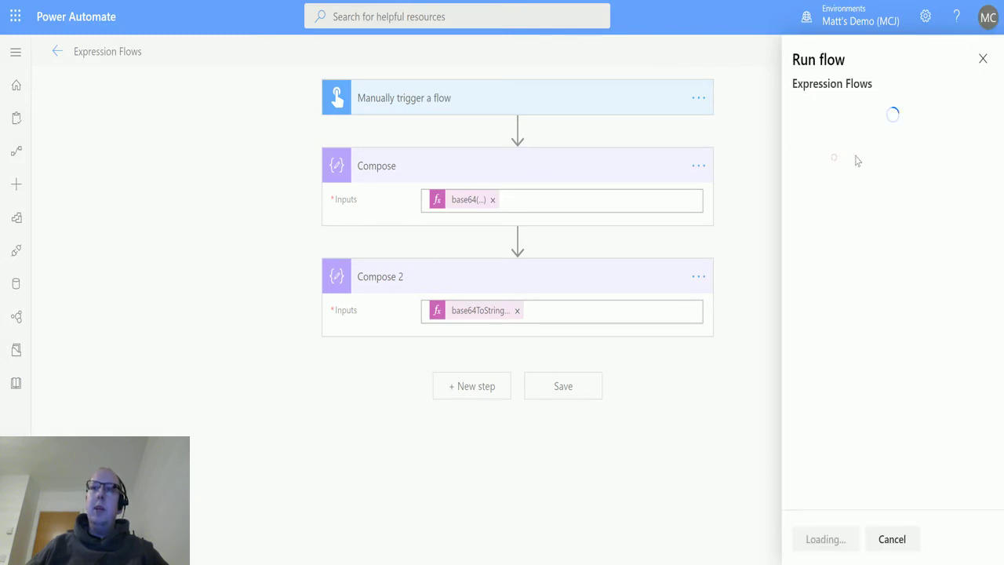
{"action": "left_click", "coordinate": [852, 181]}
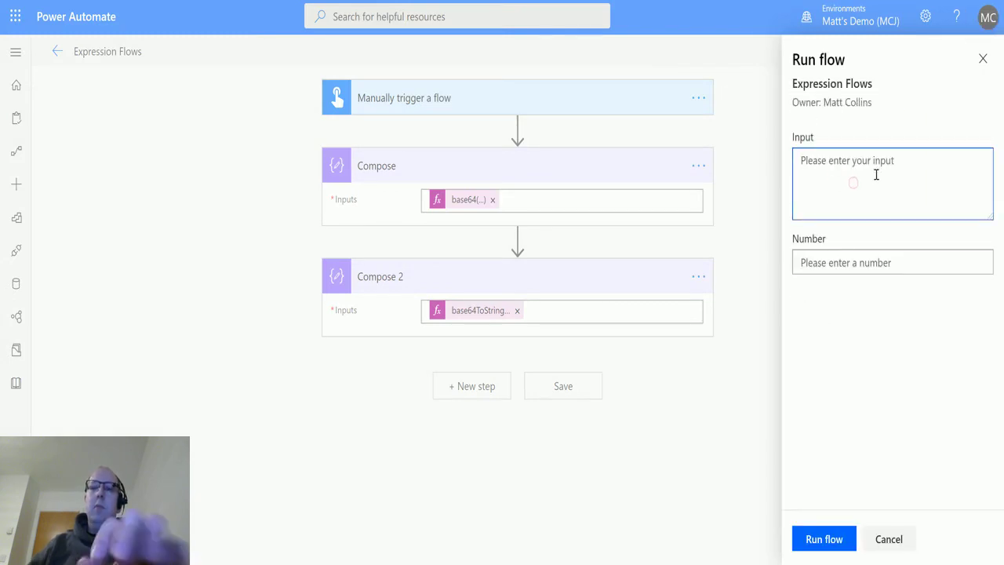
{"action": "type", "text": "Hello there"}
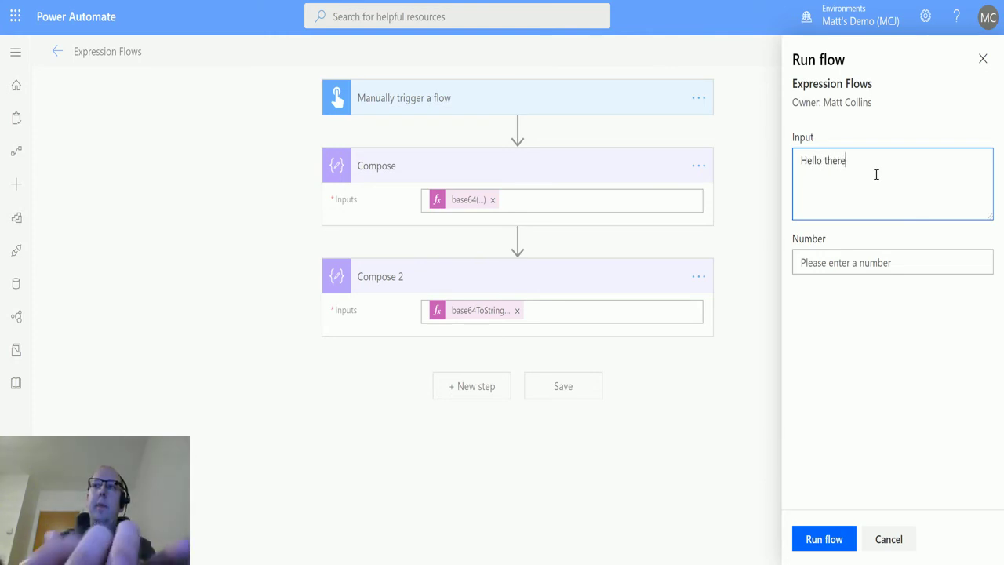
{"action": "left_click", "coordinate": [828, 545]}
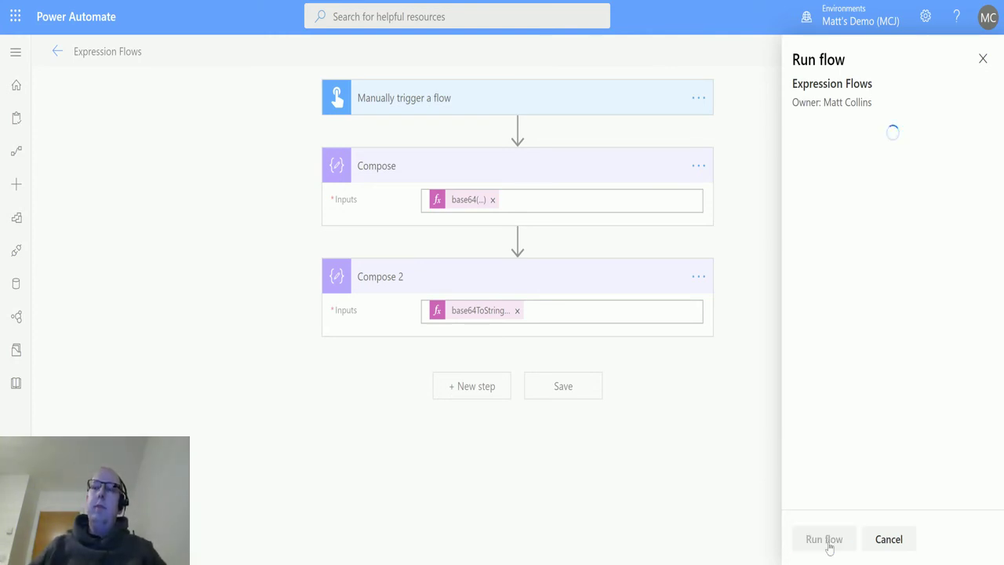
{"action": "left_click", "coordinate": [831, 540]}
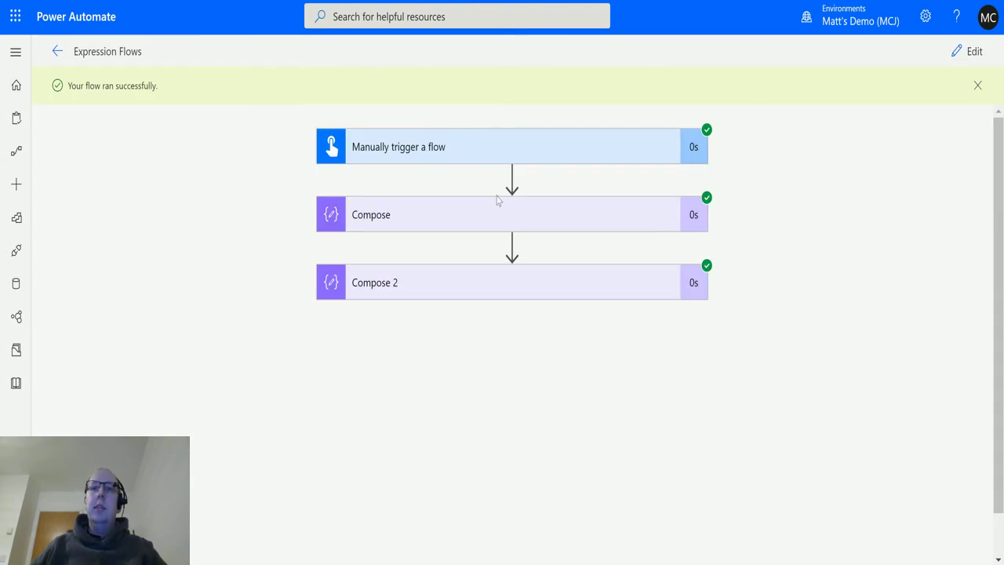
Expand the trigger's and first Compose's run details to view their inputs and outputs
{"action": "left_click", "coordinate": [512, 216]}
{"action": "left_click", "coordinate": [517, 149]}
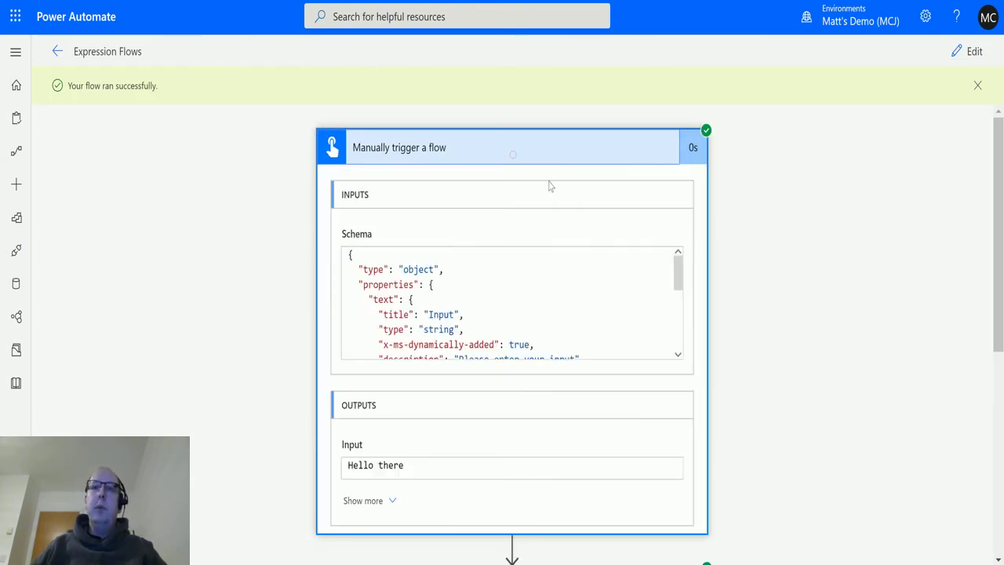
{"action": "scroll", "coordinate": [748, 149], "scroll_direction": "down", "scroll_amount": 1}
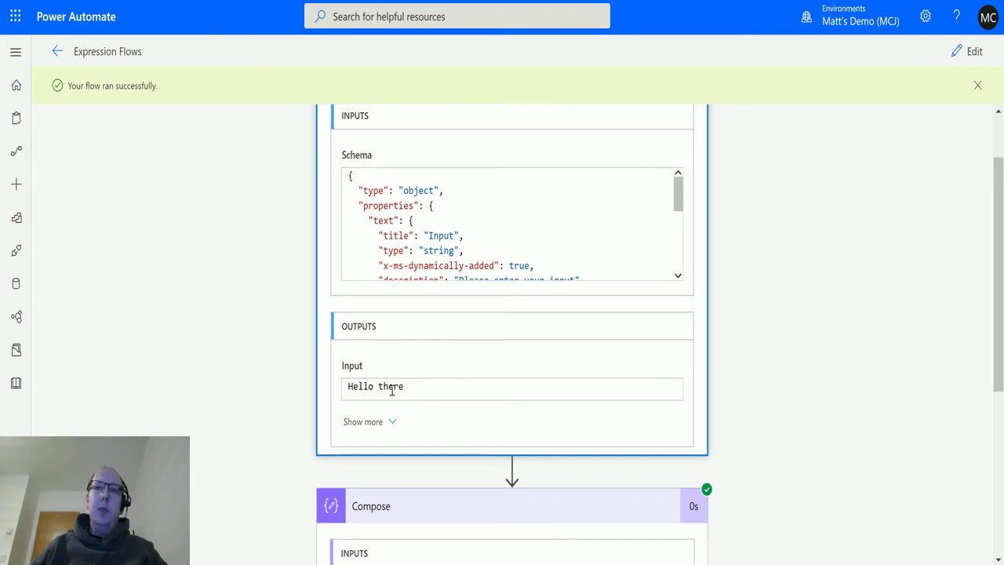
{"action": "scroll", "coordinate": [534, 349], "scroll_direction": "down", "scroll_amount": 3}
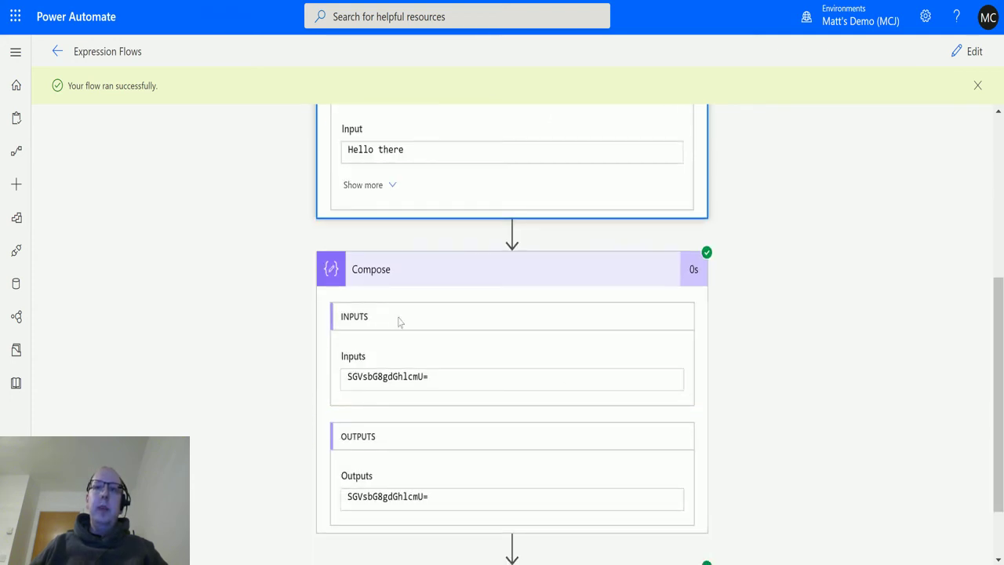
{"action": "scroll", "coordinate": [392, 347], "scroll_direction": "down", "scroll_amount": 1}
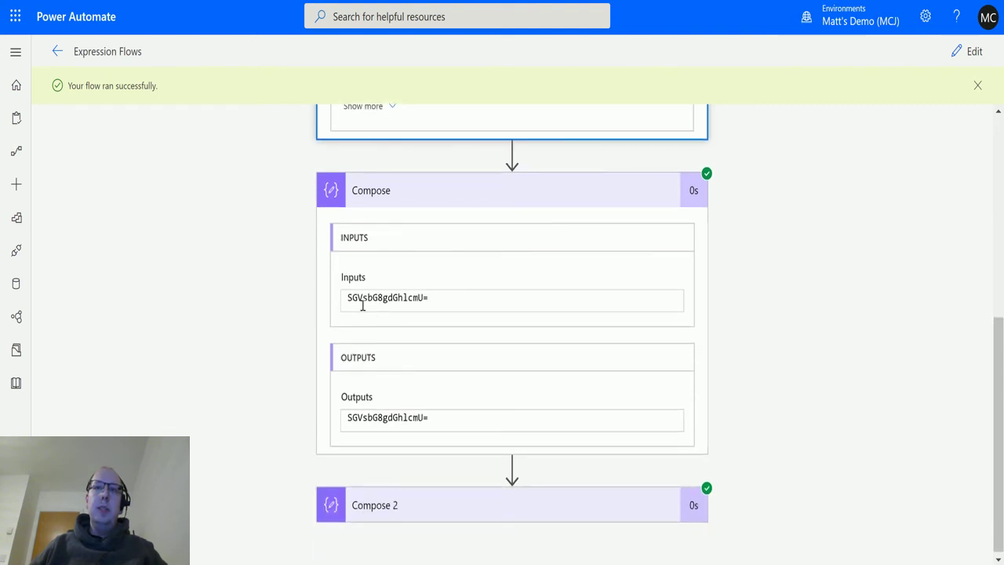
{"action": "left_click", "coordinate": [410, 301]}
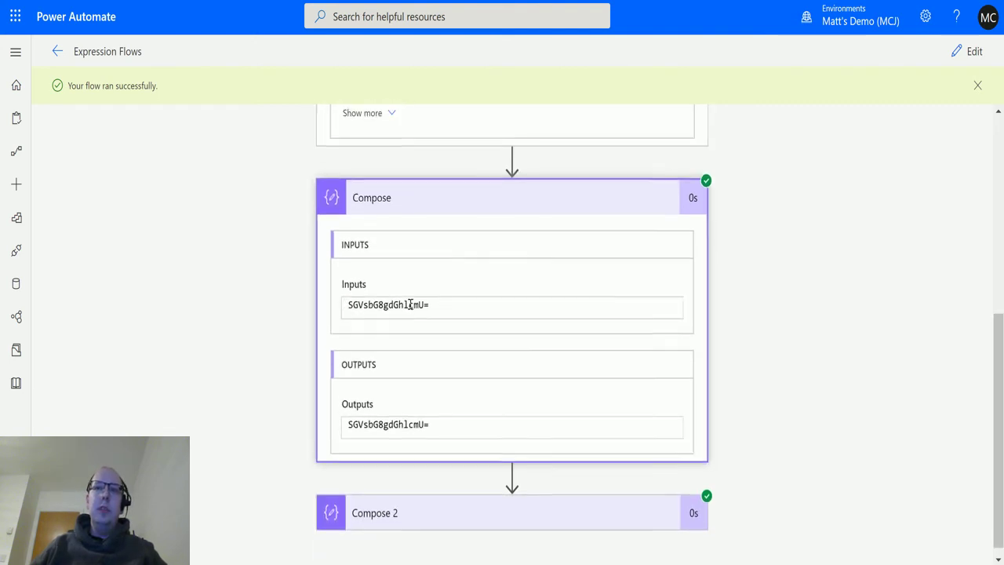
{"action": "scroll", "coordinate": [407, 290], "scroll_direction": "up", "scroll_amount": 1}
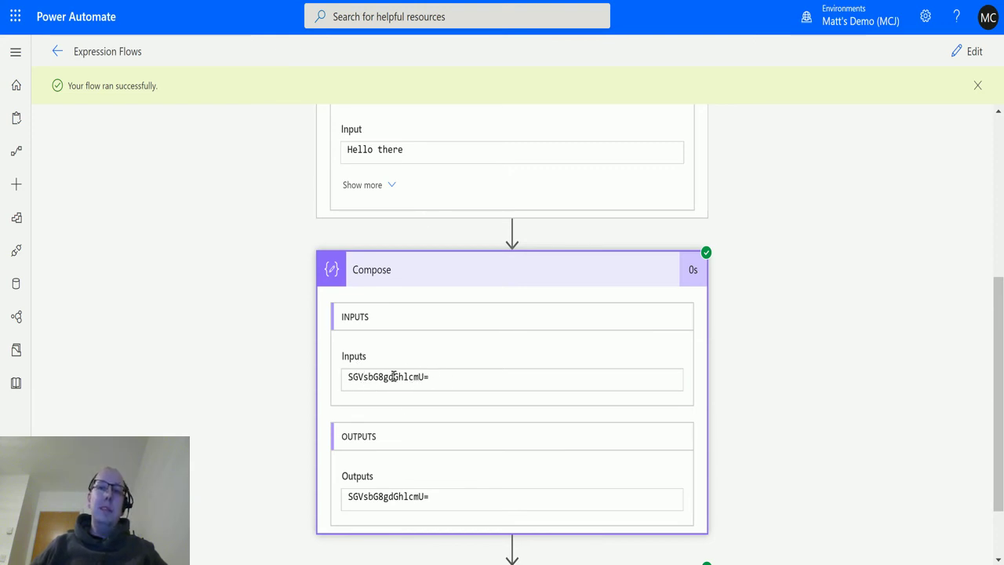
{"action": "scroll", "coordinate": [544, 354], "scroll_direction": "down", "scroll_amount": 1}
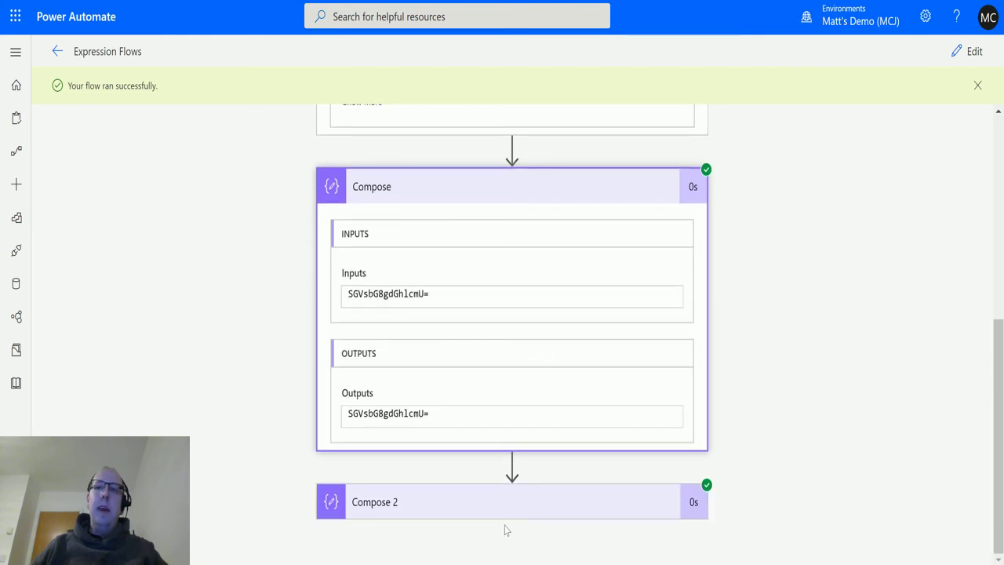
Expand Compose 2's results and highlight SGVsbG8gdGhlcmU= and the decoded 'Hello there'
{"action": "left_click", "coordinate": [511, 510]}
{"action": "scroll", "coordinate": [740, 262], "scroll_direction": "down", "scroll_amount": 2}
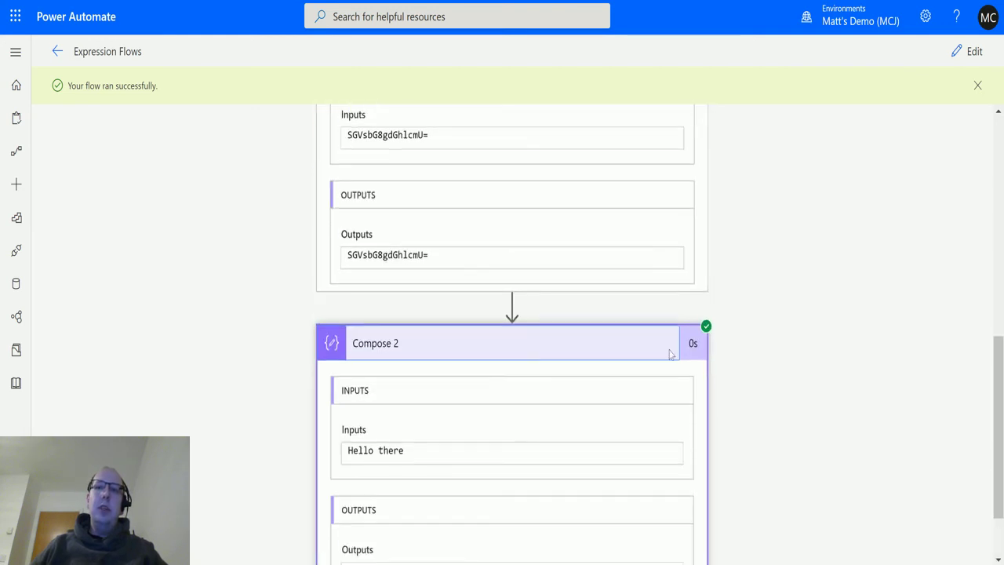
{"action": "scroll", "coordinate": [323, 243], "scroll_direction": "down", "scroll_amount": 1}
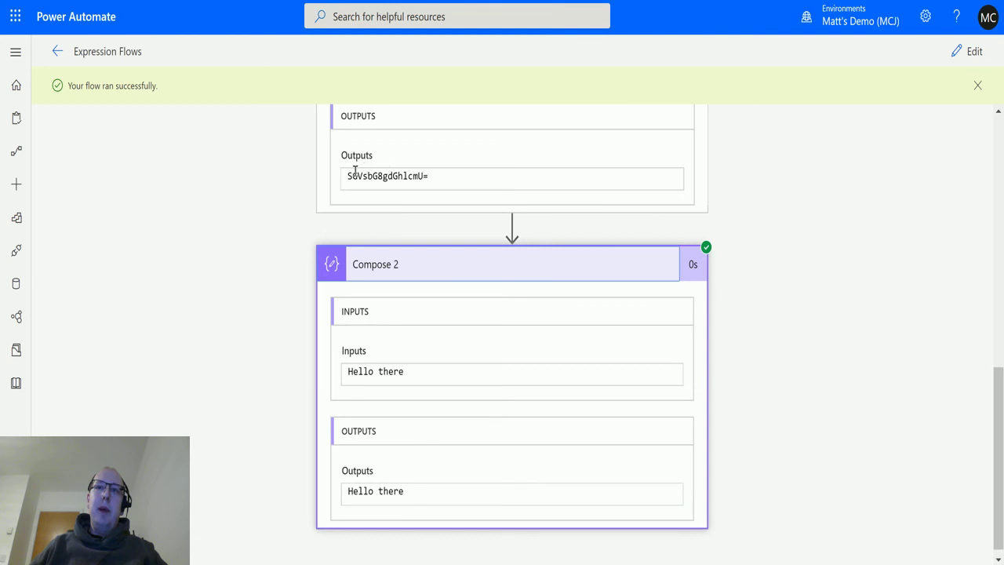
{"action": "left_click_drag", "start_coordinate": [349, 176], "coordinate": [447, 181]}
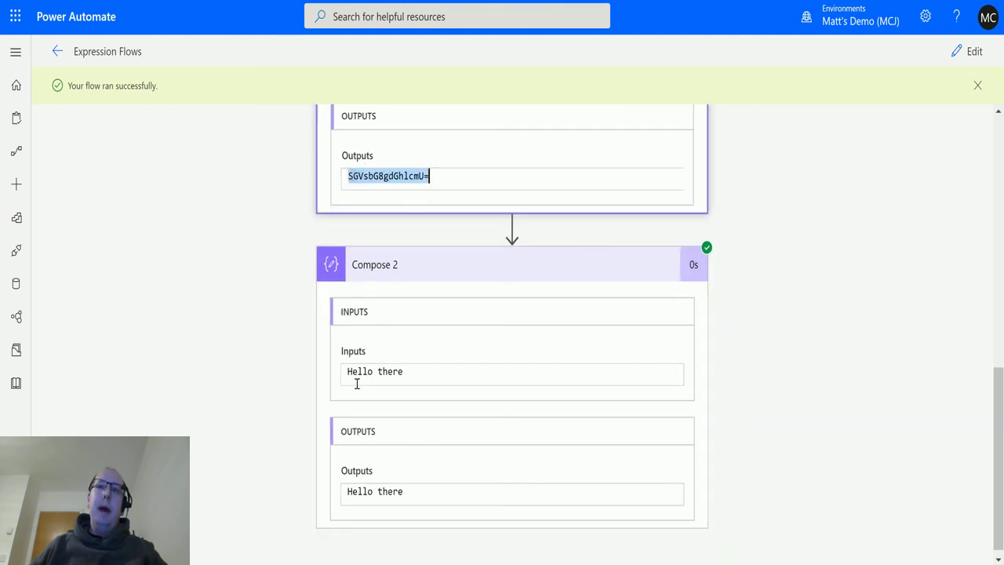
{"action": "left_click_drag", "start_coordinate": [349, 372], "coordinate": [409, 377]}
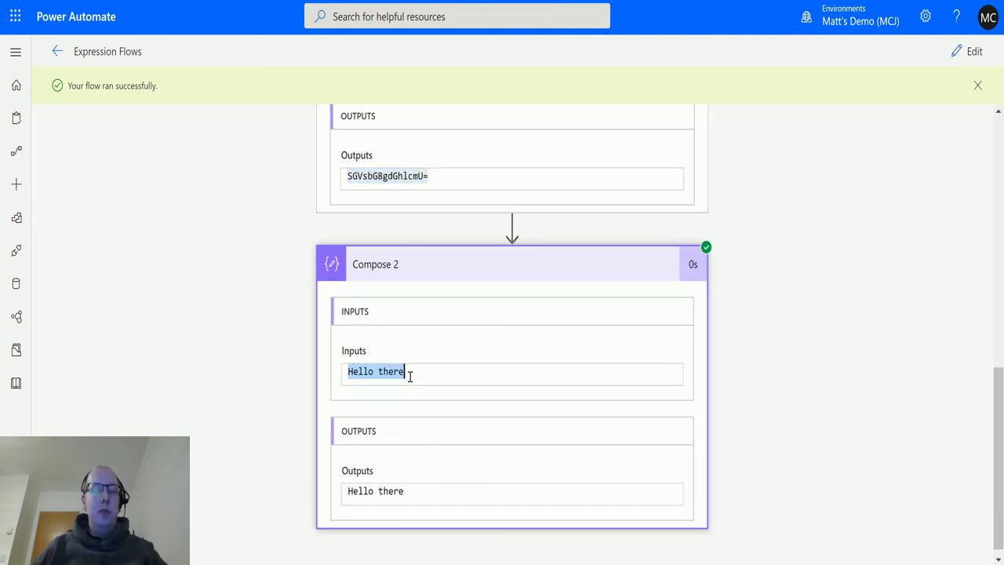